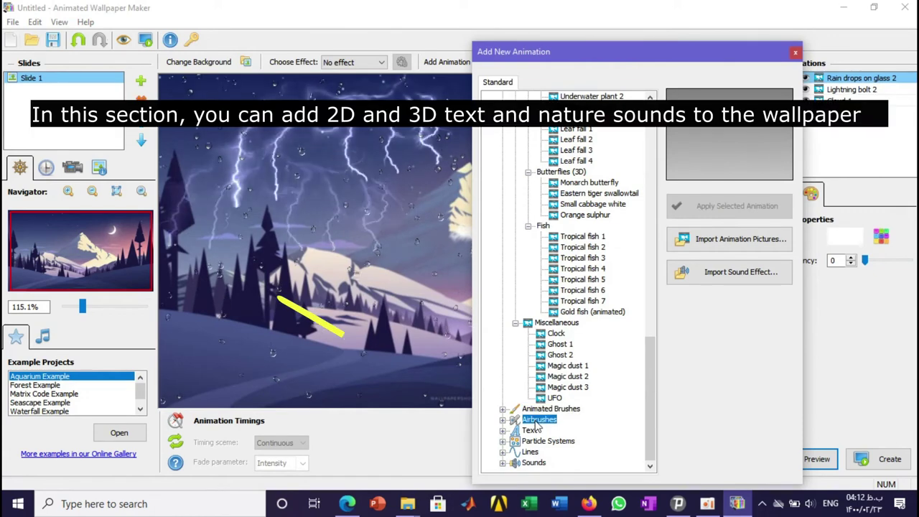
Select the Text category in the animation list and close the Add New Animation dialog without adding anything
left_click(530, 431)
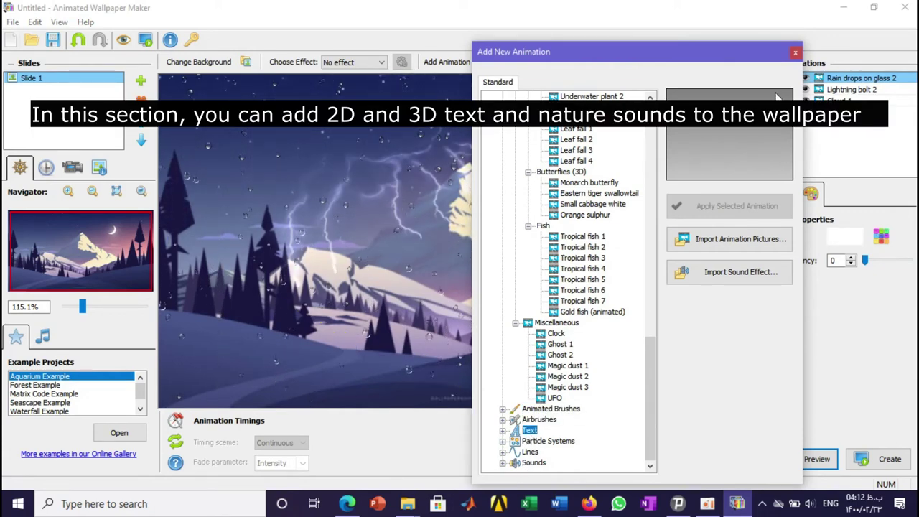
left_click(795, 52)
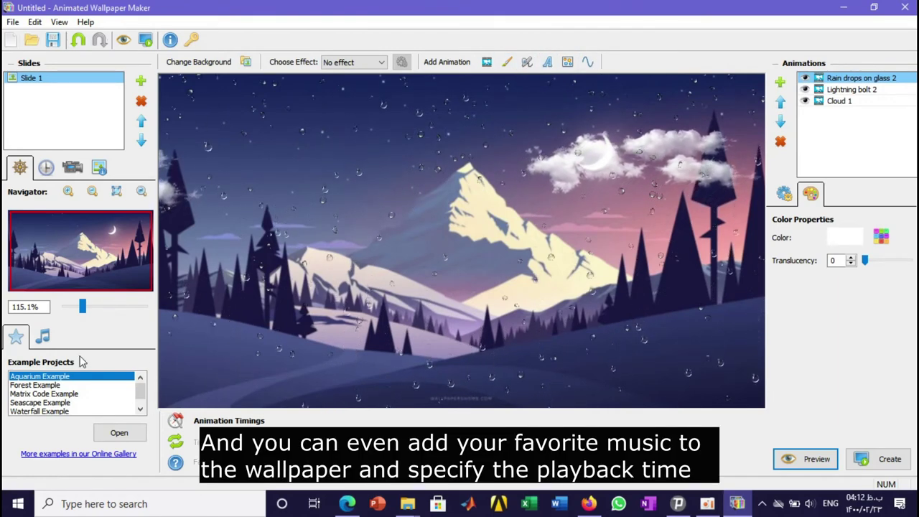
View the music play list, the slideshow timing settings and the camera and parallax settings of the wallpaper project
left_click(42, 337)
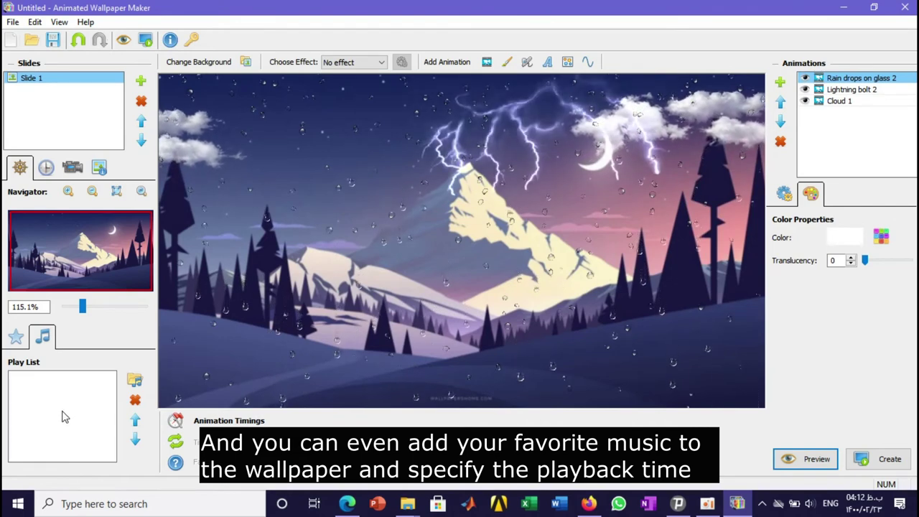
left_click(46, 167)
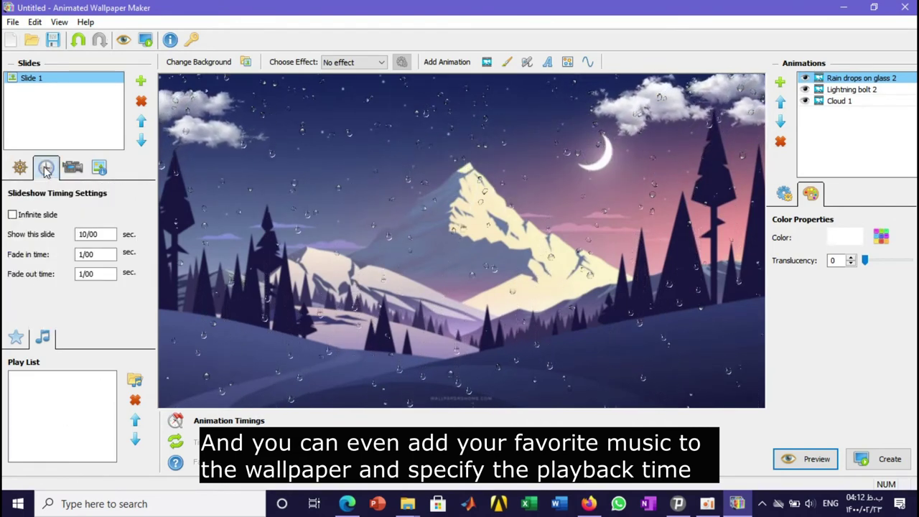
double_click(99, 235)
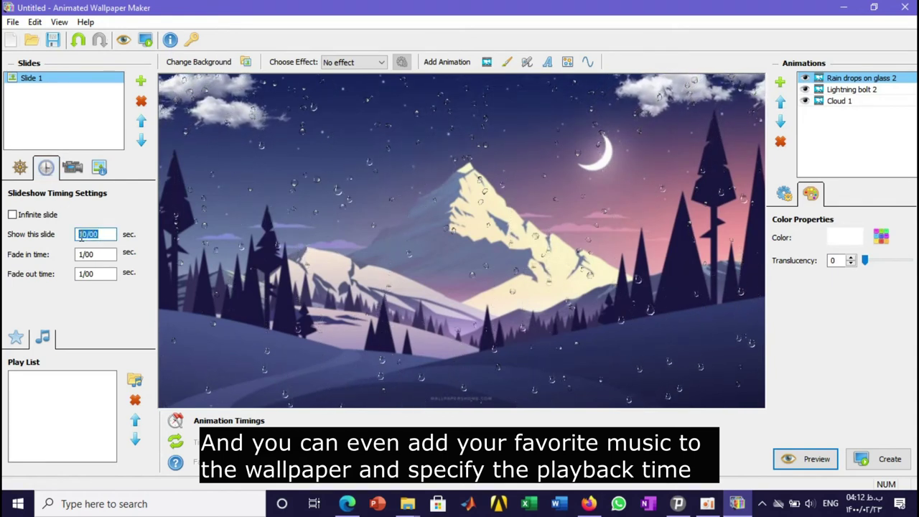
left_click(72, 166)
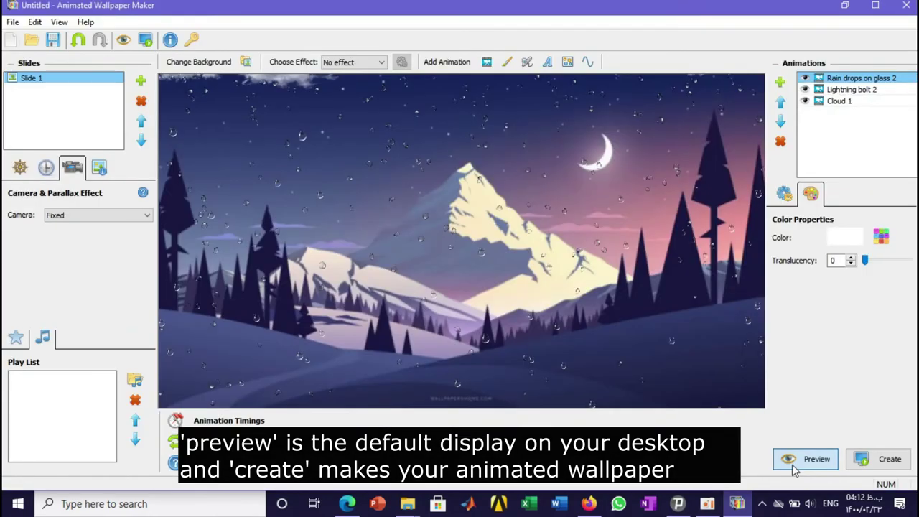
Preview the animated wallpaper on the desktop and move the Preview Mode window out of the way
left_click(794, 466)
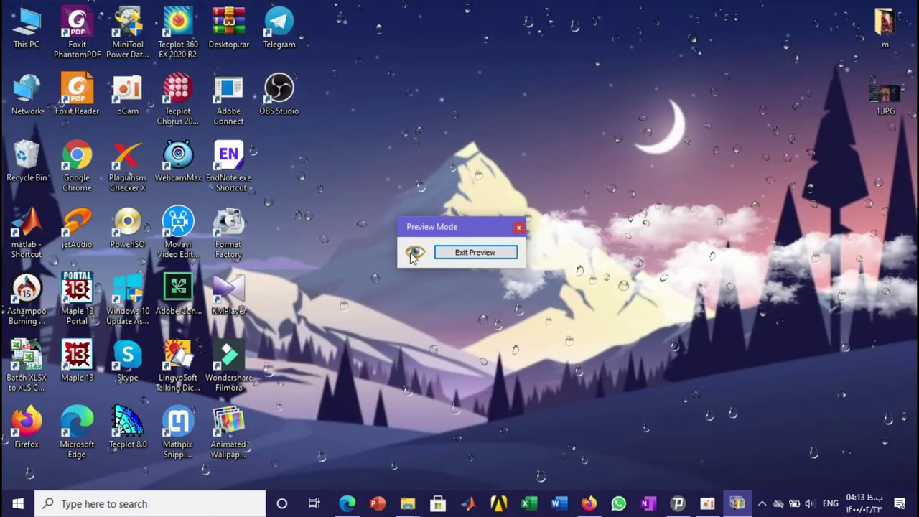
left_click_drag(446, 230, 731, 391)
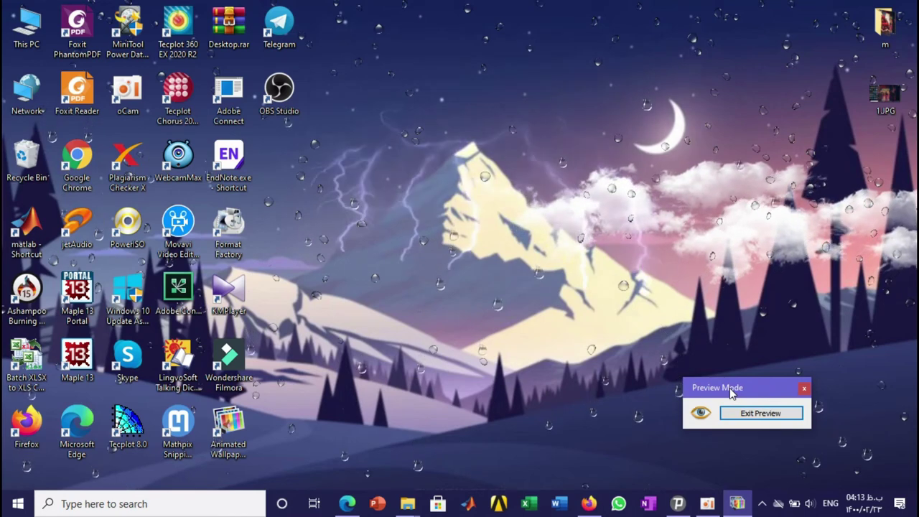
mouse_move(731, 391)
left_mouse_down()
mouse_move(715, 391)
mouse_move(737, 388)
left_mouse_up()
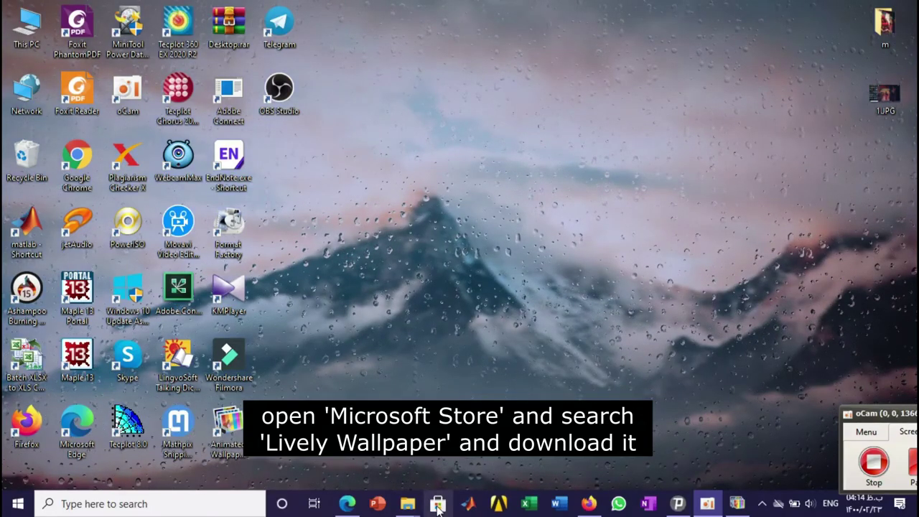
Switch to Microsoft Store, search for "livel" and open the Lively Wallpaper product page
left_click(437, 504)
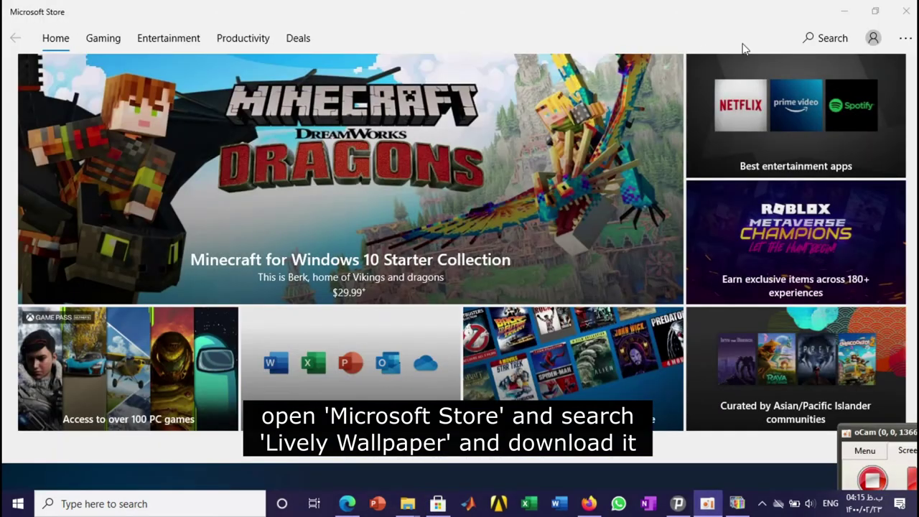
left_click(810, 43)
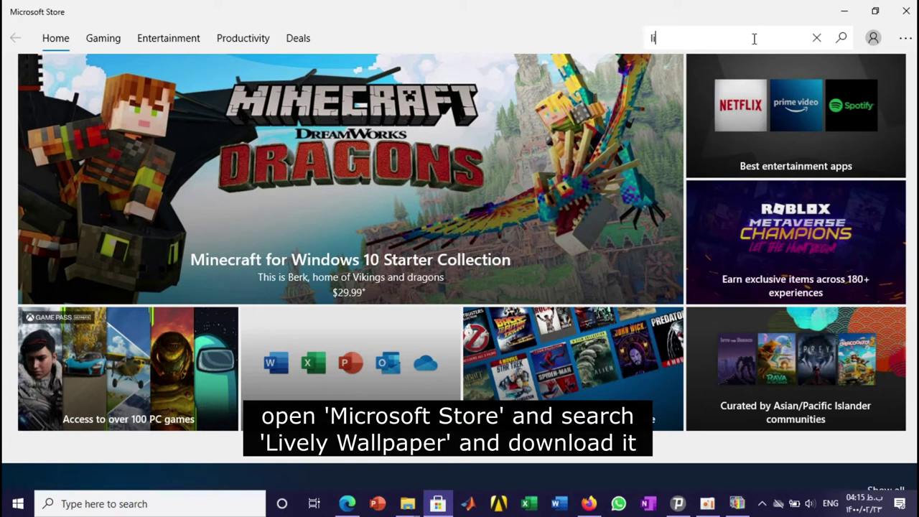
type("livel")
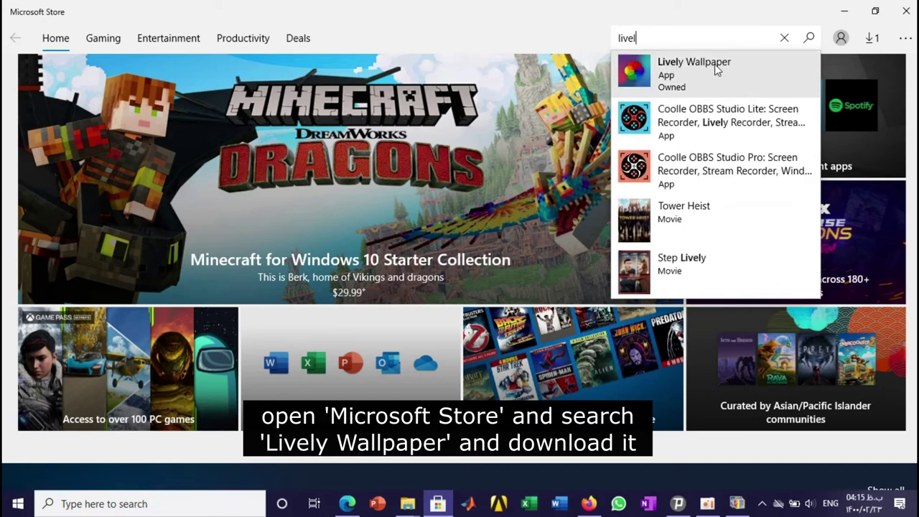
left_click(687, 69)
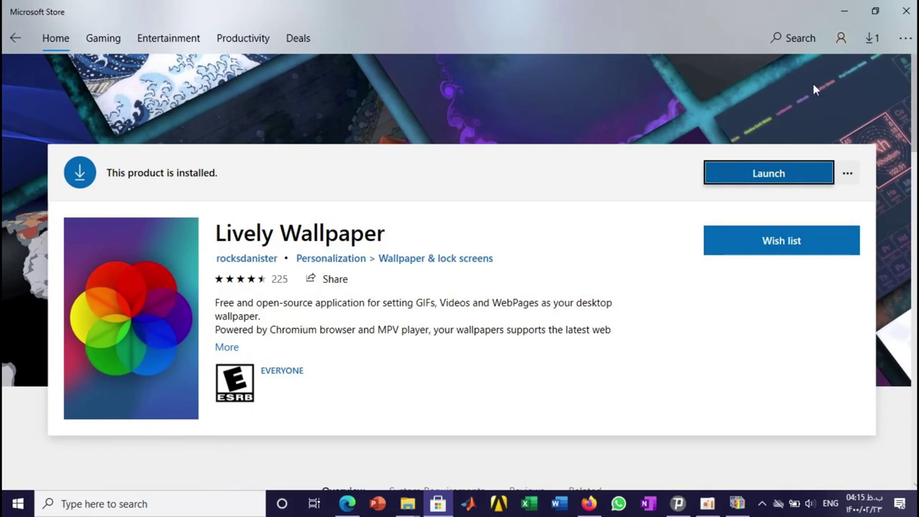
Open the running Lively Wallpaper app's library and maximize its window
left_click(763, 505)
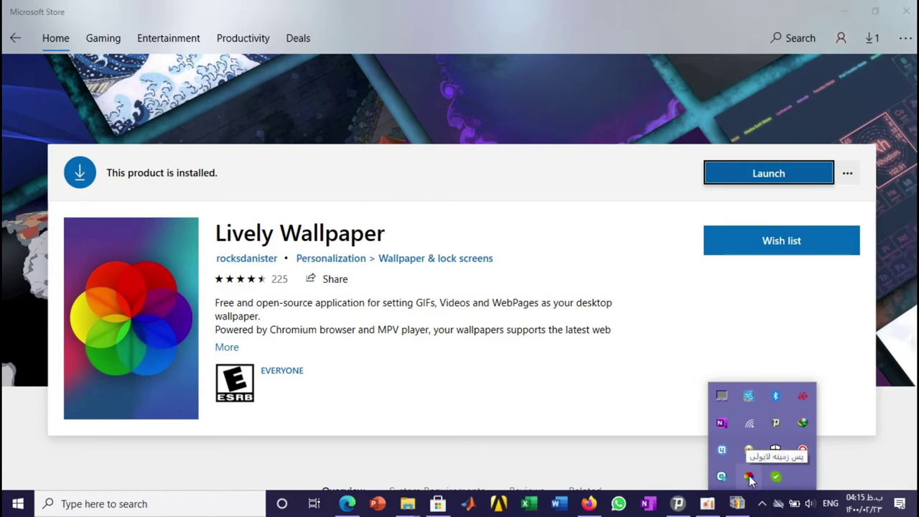
double_click(749, 478)
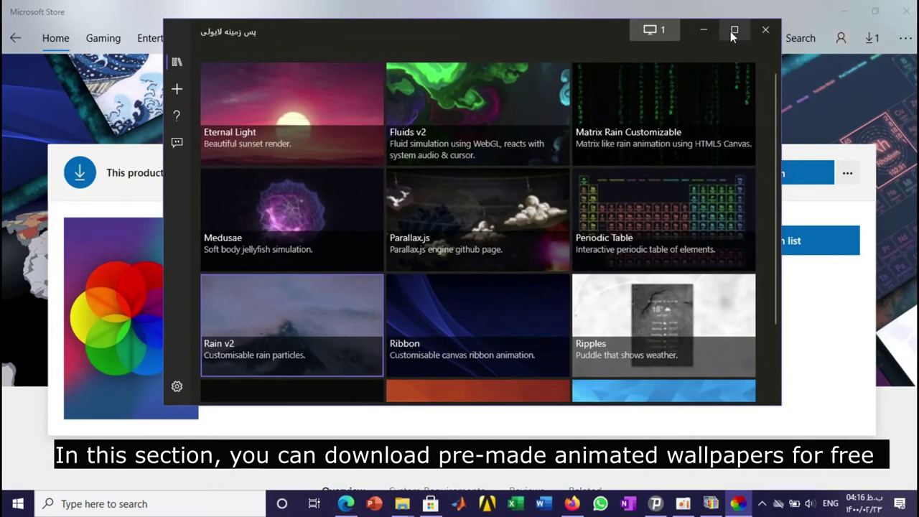
left_click(731, 31)
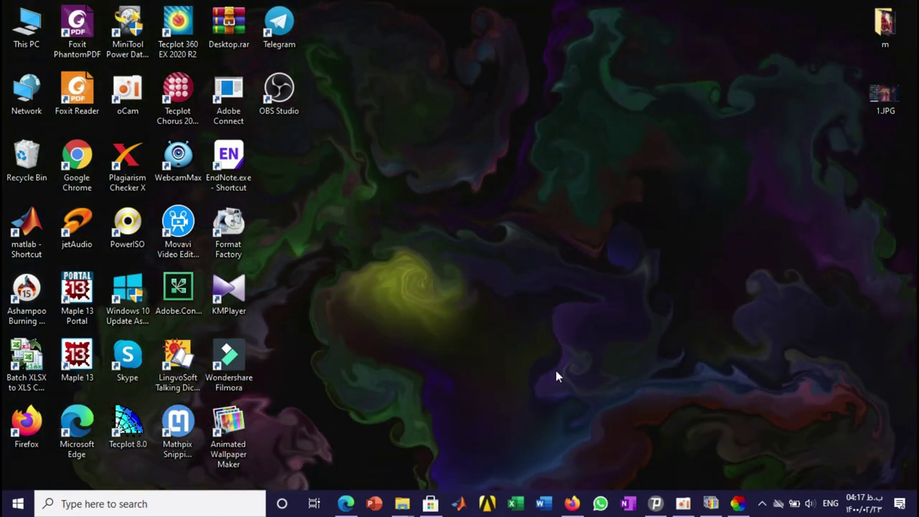
Apply the Parallax.js wallpaper from the Lively library and minimize the window to view it on the desktop
left_click(734, 504)
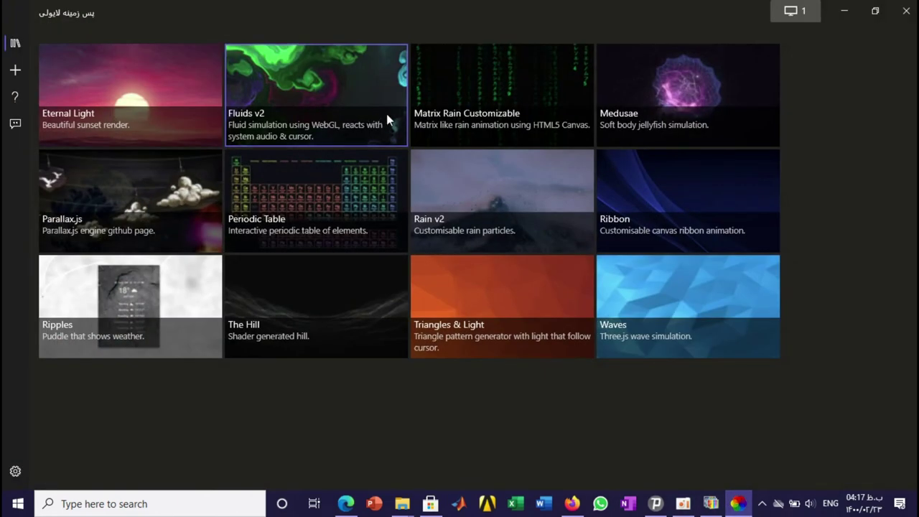
left_click(184, 201)
left_click(844, 11)
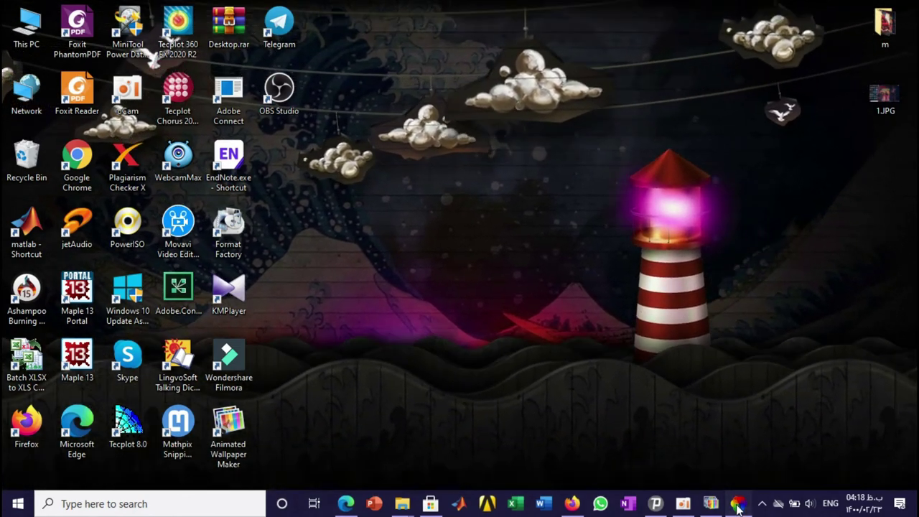
Apply the Rain v2 wallpaper from the Lively library
left_click(738, 504)
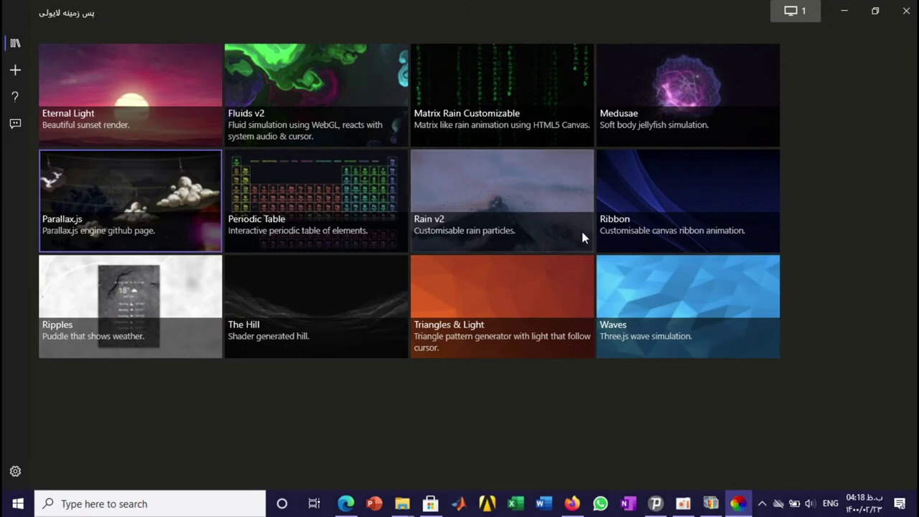
left_click(518, 208)
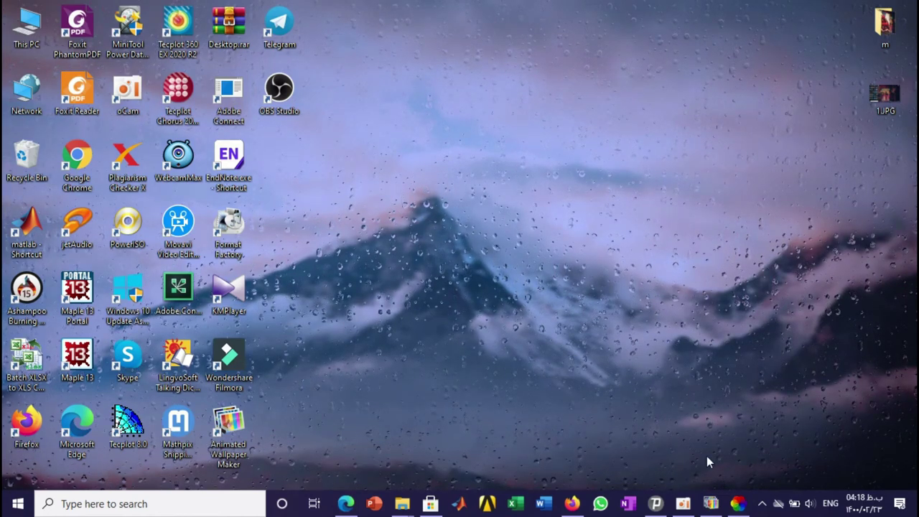
Open the customization settings of the active Rain v2 wallpaper and minimize the library to reveal the desktop
left_click(737, 504)
left_click(782, 18)
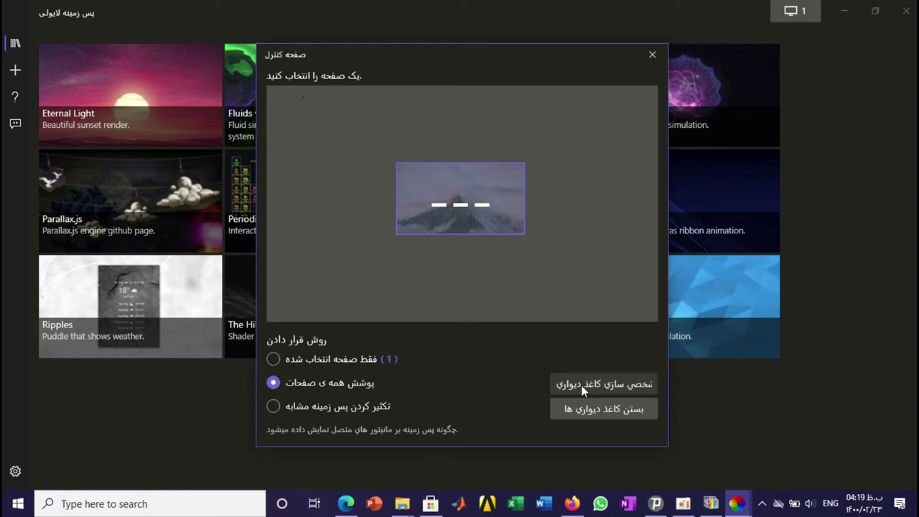
left_click(621, 385)
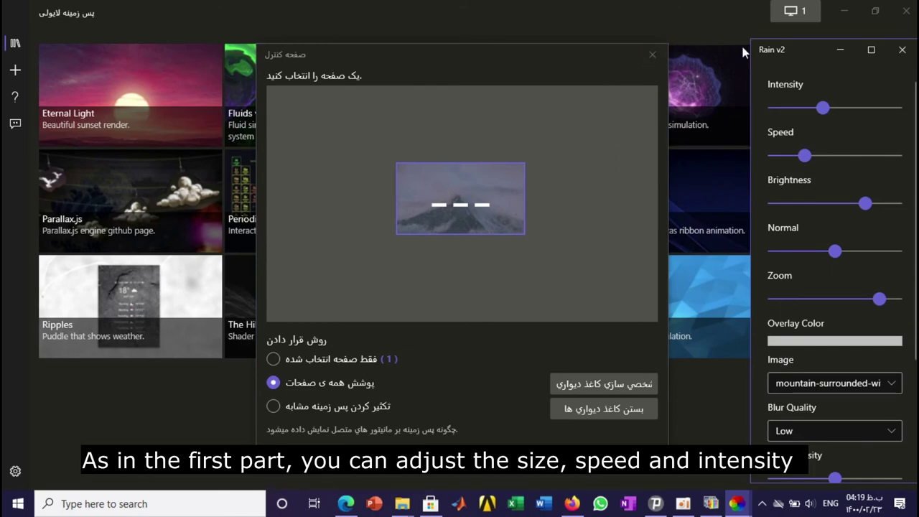
left_click(844, 14)
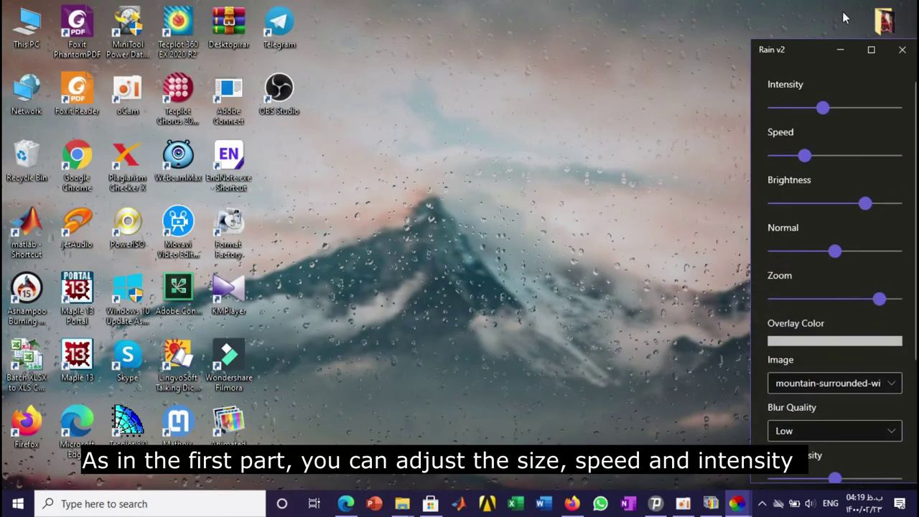
Try the woman-in-illuminated-city, mountain-surrounded-with-fog and city-lights-under-night-sky images as the Rain v2 background
left_click(812, 384)
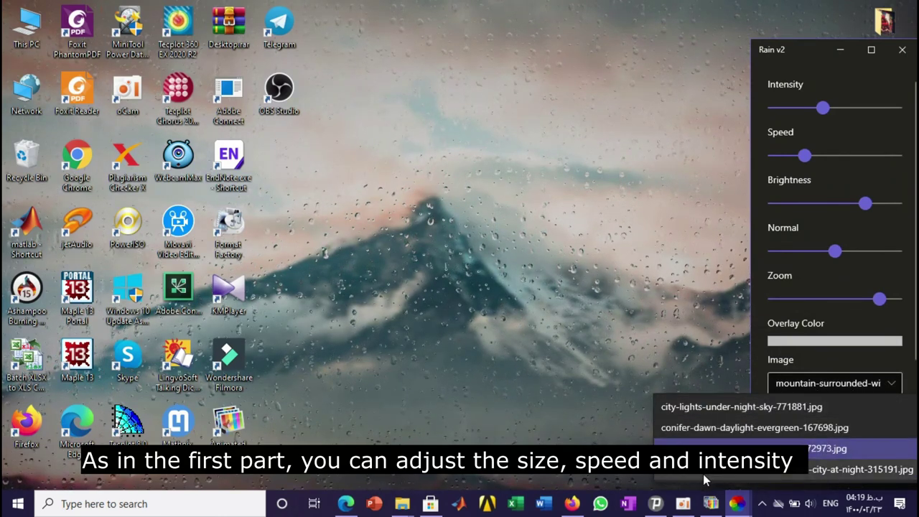
left_click(752, 474)
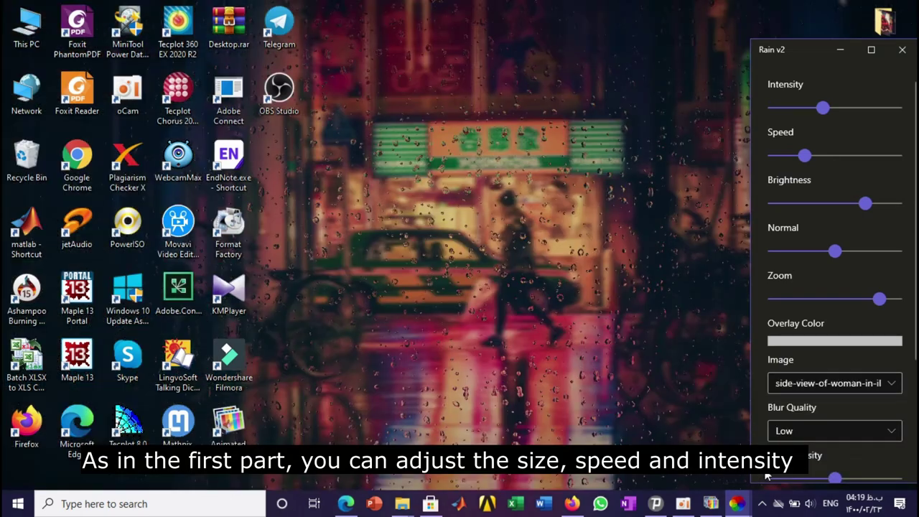
left_click(833, 383)
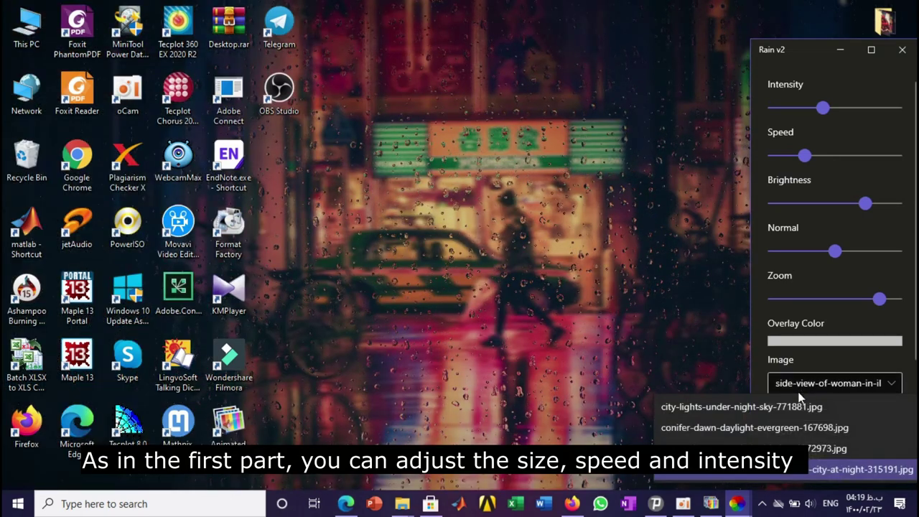
left_click(790, 445)
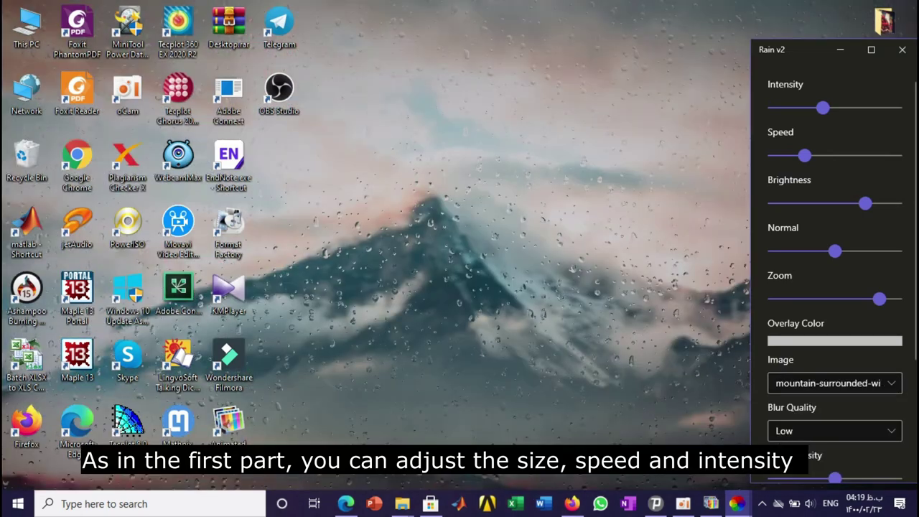
left_click(803, 391)
left_click(736, 412)
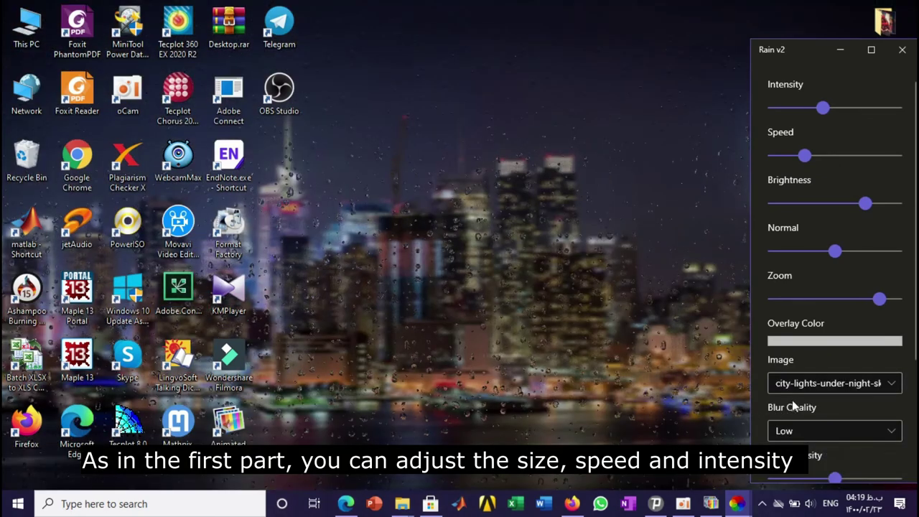
Set the Rain v2 blur quality to High and adjust its blur intensity
left_click(800, 430)
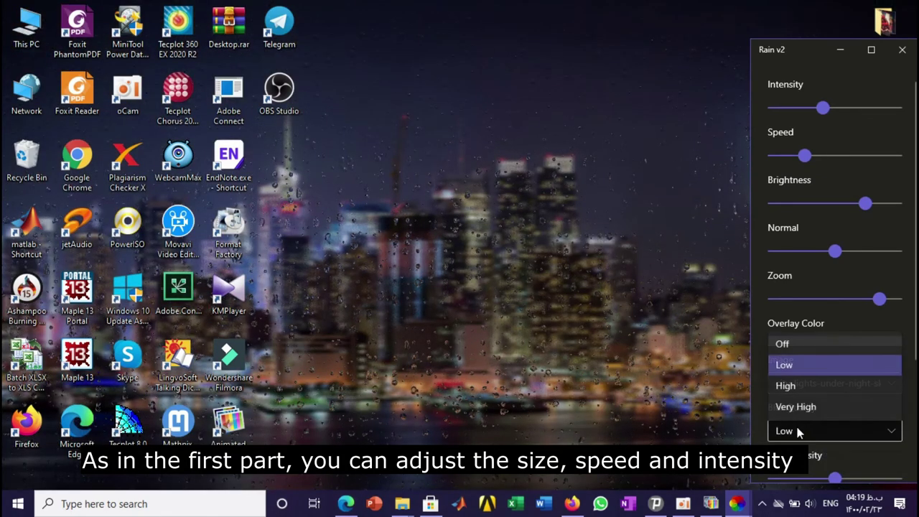
left_click(788, 387)
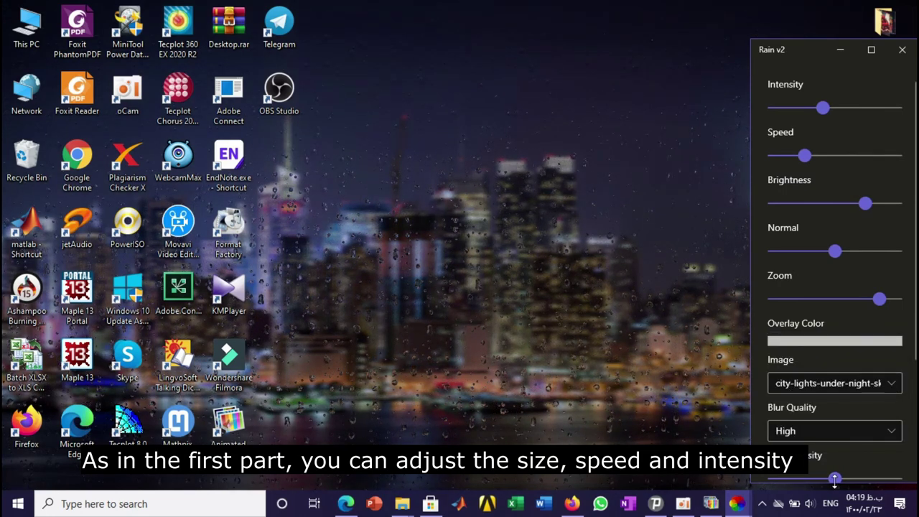
left_click_drag(836, 483, 898, 482)
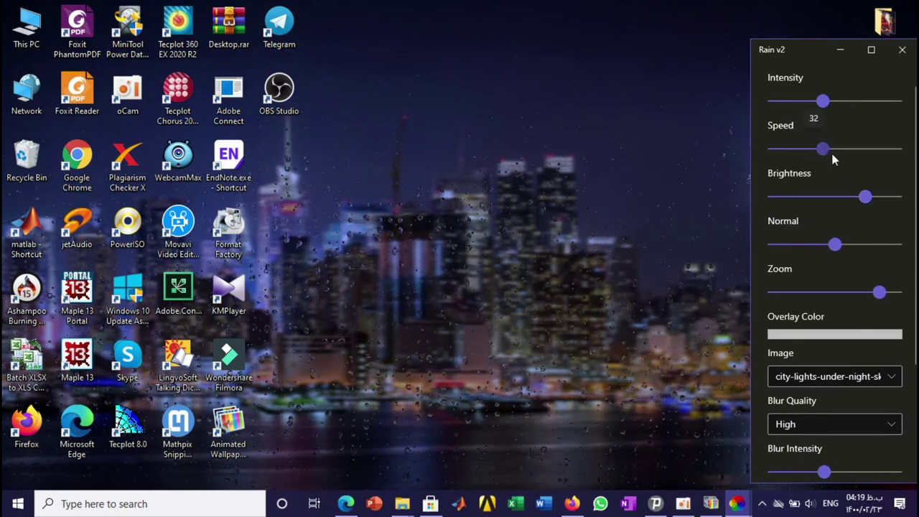
Adjust the rain speed and slightly increase the rain intensity of the Rain v2 wallpaper
left_click_drag(839, 154, 840, 155)
left_click_drag(840, 156, 803, 160)
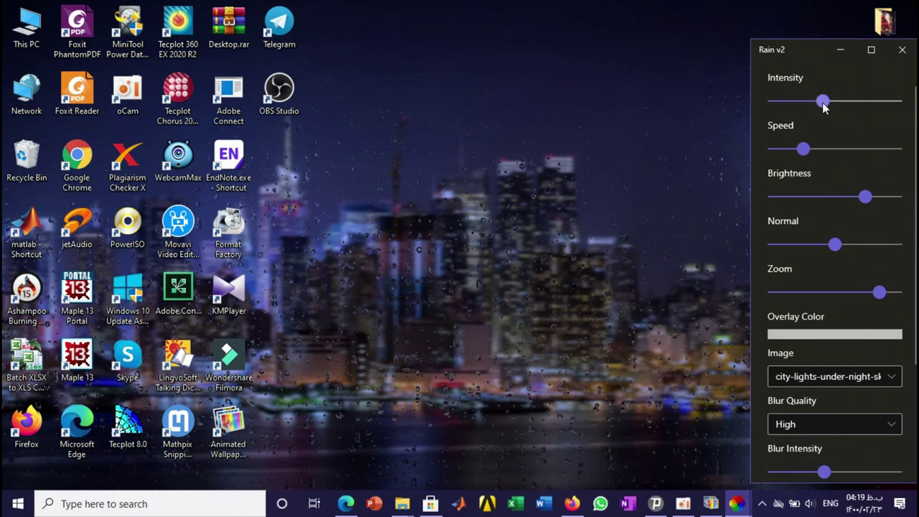
mouse_move(822, 102)
left_mouse_down()
mouse_move(851, 103)
mouse_move(815, 106)
mouse_move(831, 105)
left_mouse_up()
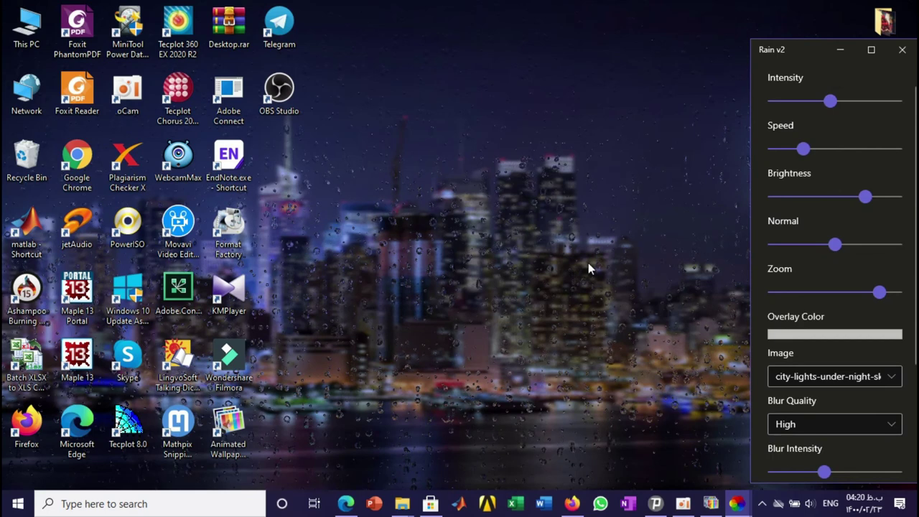
Set the Rain v2 background image to conifer-dawn-daylight-evergreen-167698.jpg
left_click(808, 377)
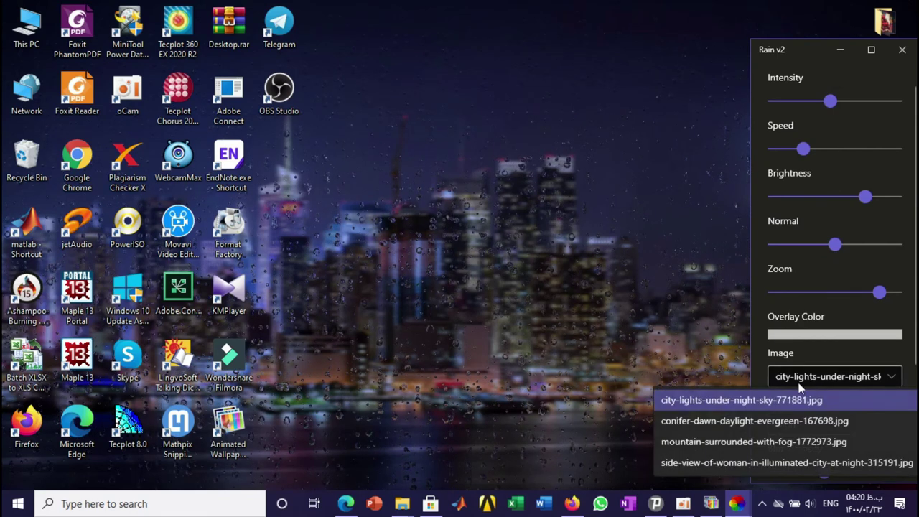
left_click(714, 422)
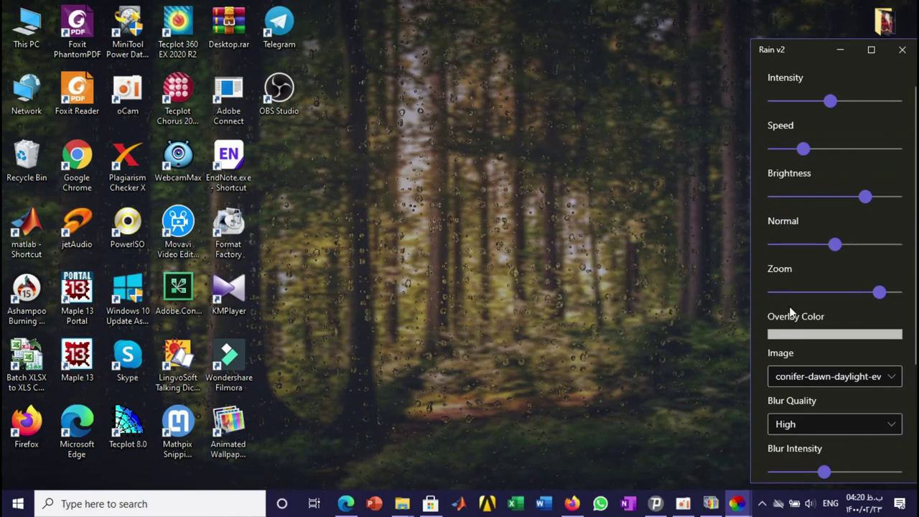
Close Lively's display control dialog and hide the library and Rain v2 settings windows to show the desktop
left_click(739, 505)
left_click(708, 448)
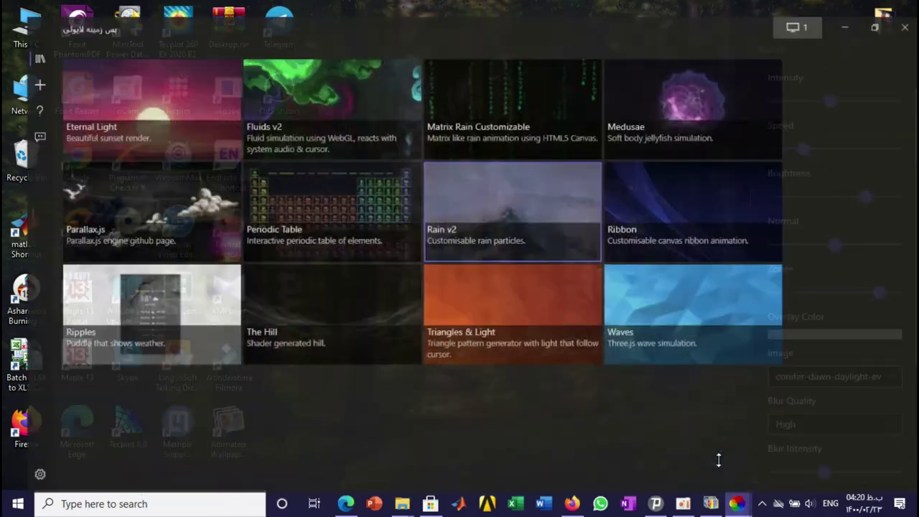
left_click(650, 56)
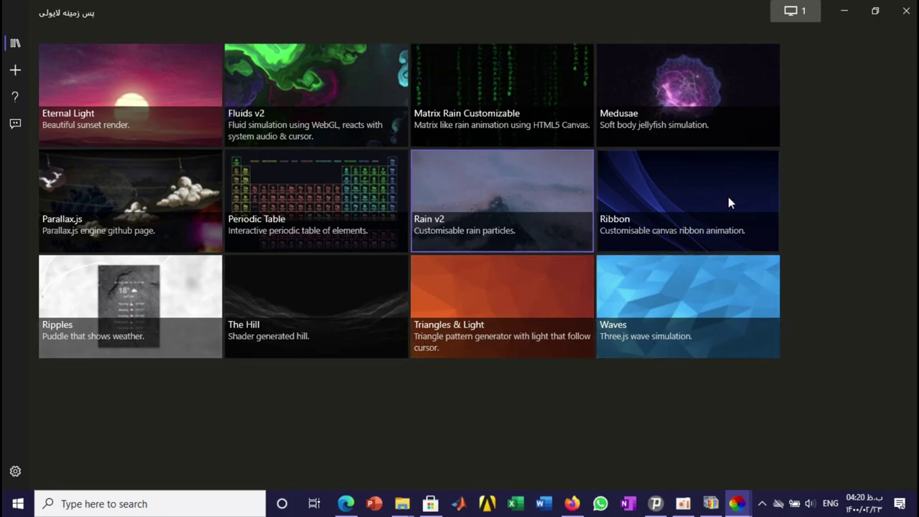
left_click(844, 11)
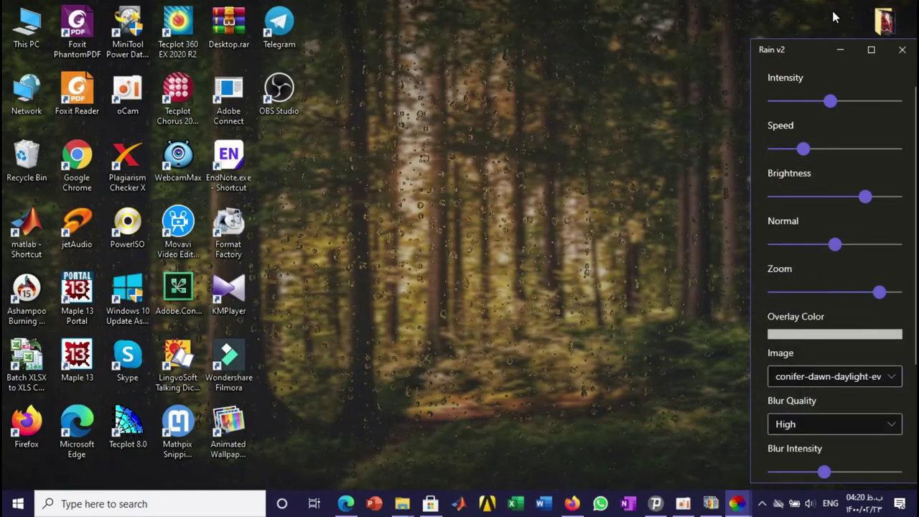
left_click(668, 176)
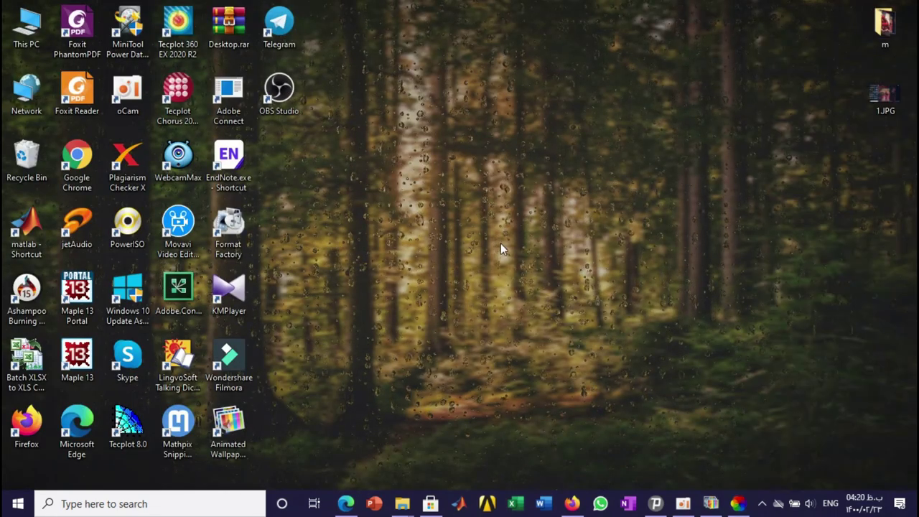